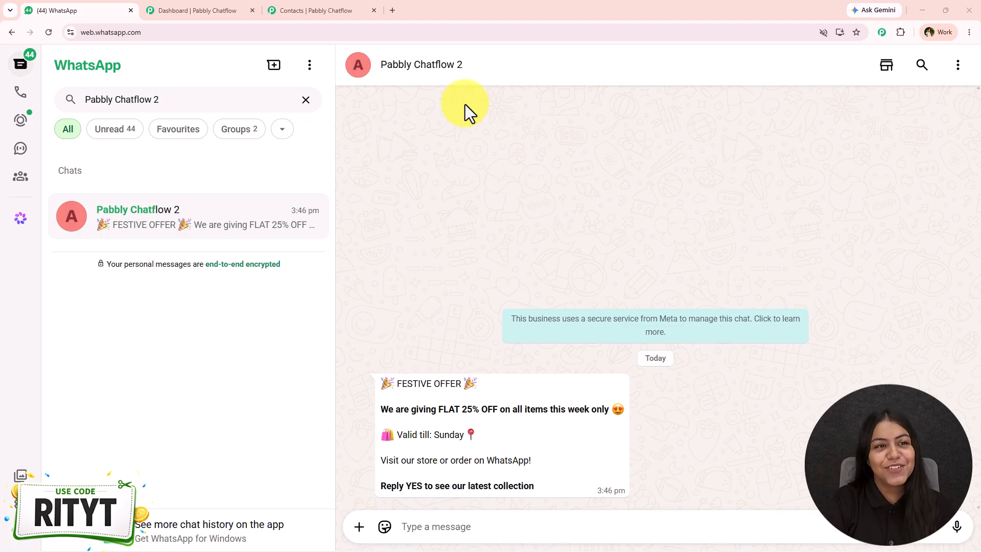
# Open pabbly.com/chatflow/ in a new browser tab and dismiss the Lifetime Deal offer
pyautogui.click(392, 10)
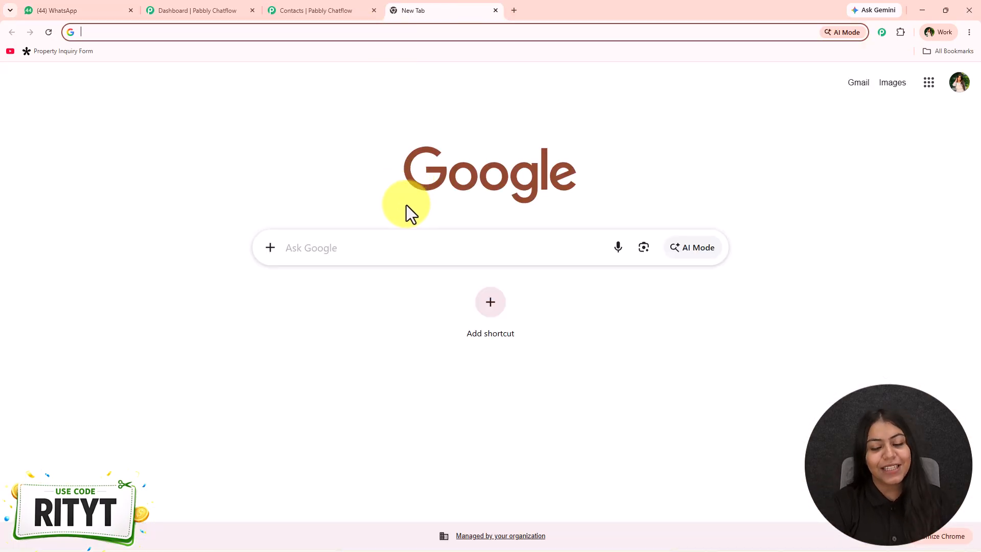
pyautogui.write('pa')
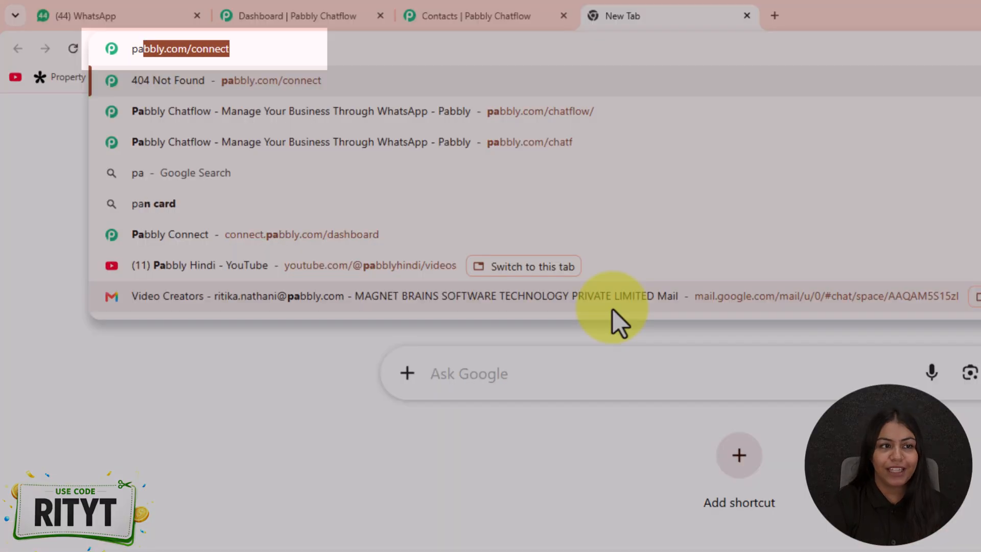
pyautogui.press('Down')
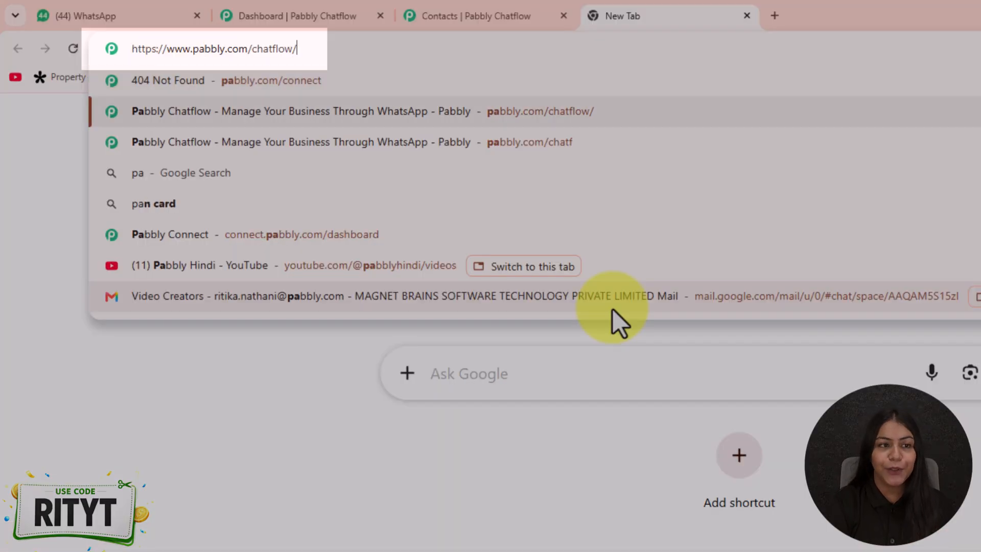
pyautogui.press('Return')
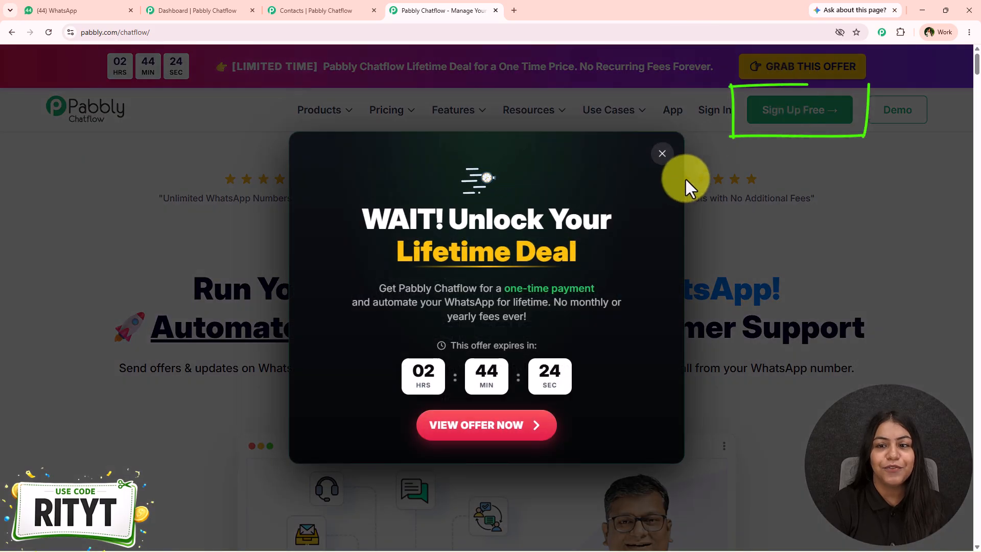
pyautogui.click(662, 153)
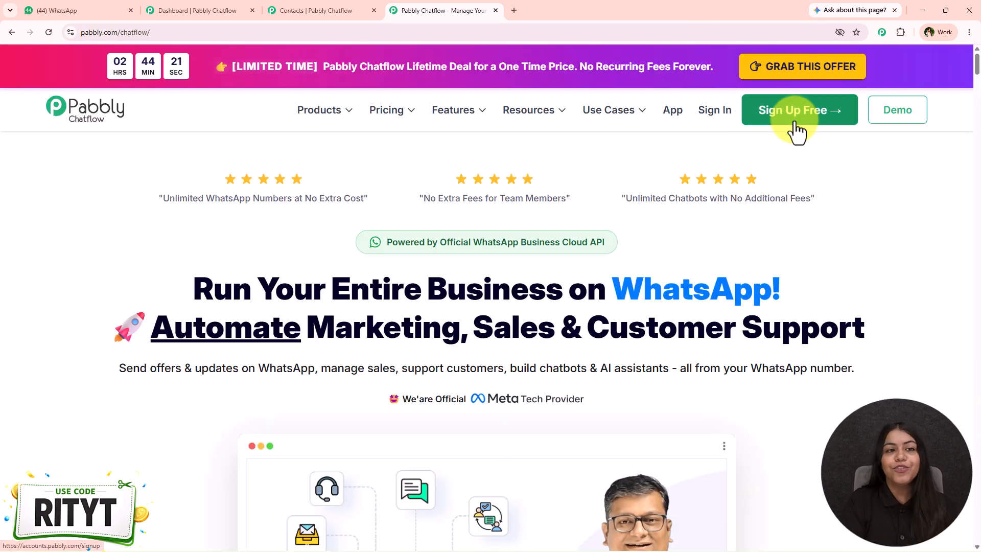
# Check the connected WhatsApp numbers from the Pabbly Chatflow dashboard and close the number list
pyautogui.click(197, 10)
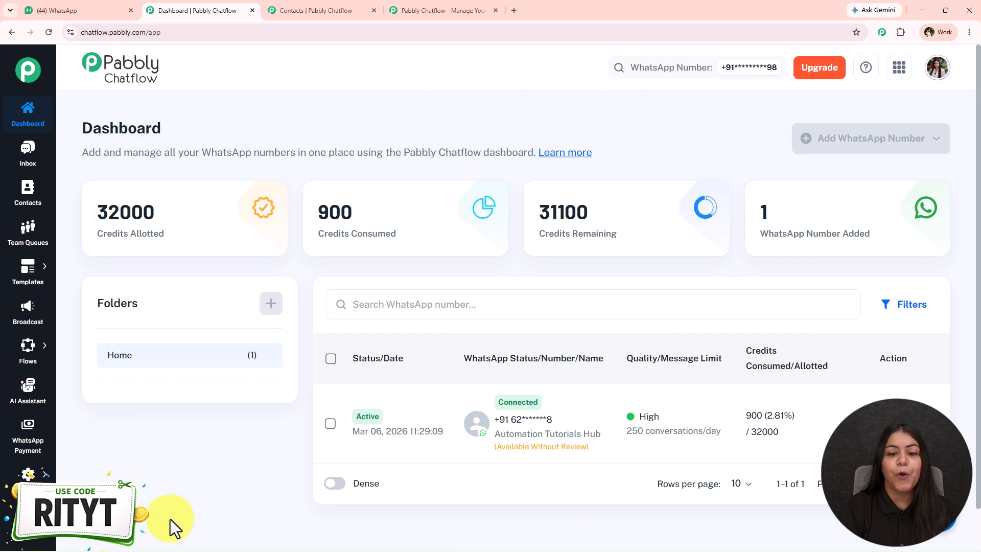
pyautogui.click(705, 71)
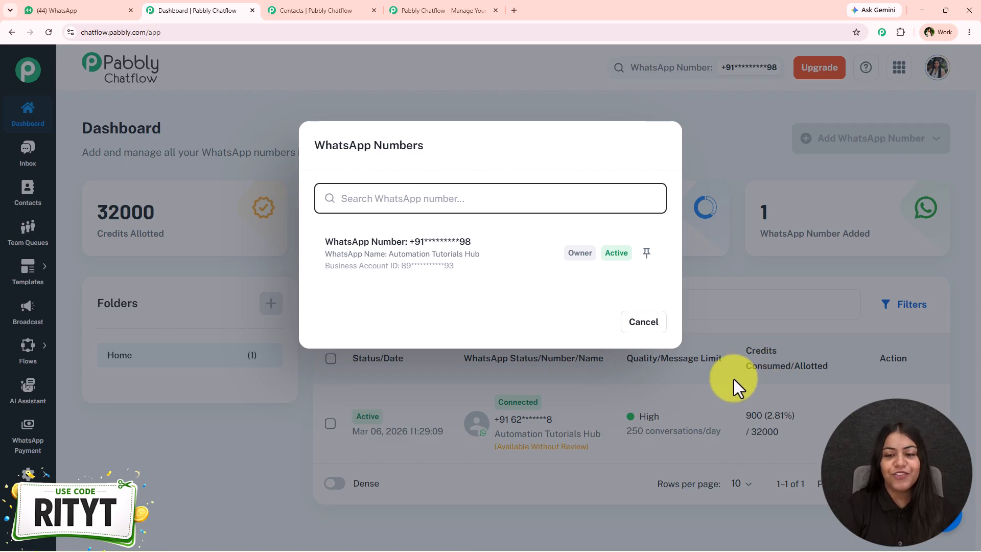
pyautogui.click(640, 323)
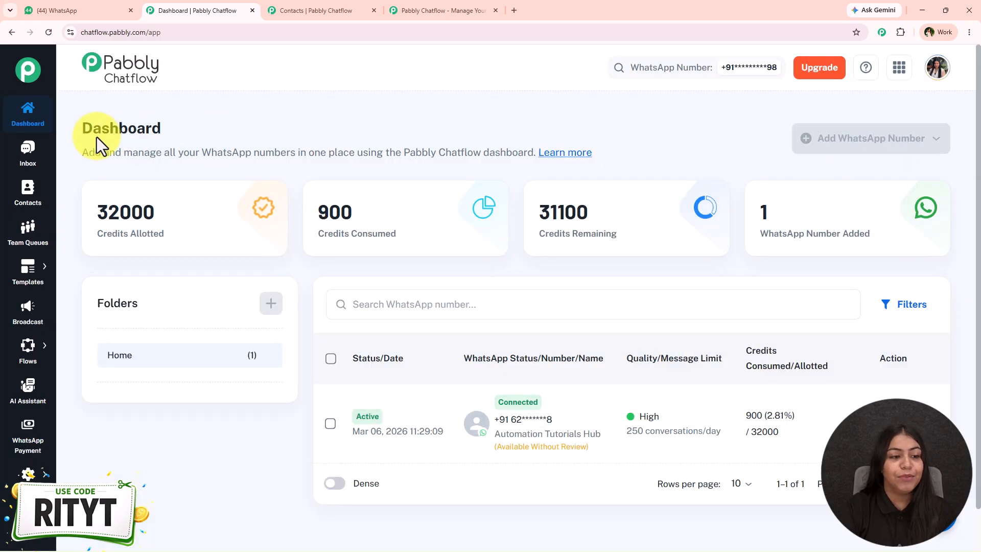
# Create a new broadcast of type Broadcast Campaign and name it FESTIVE OFFER
pyautogui.click(20, 313)
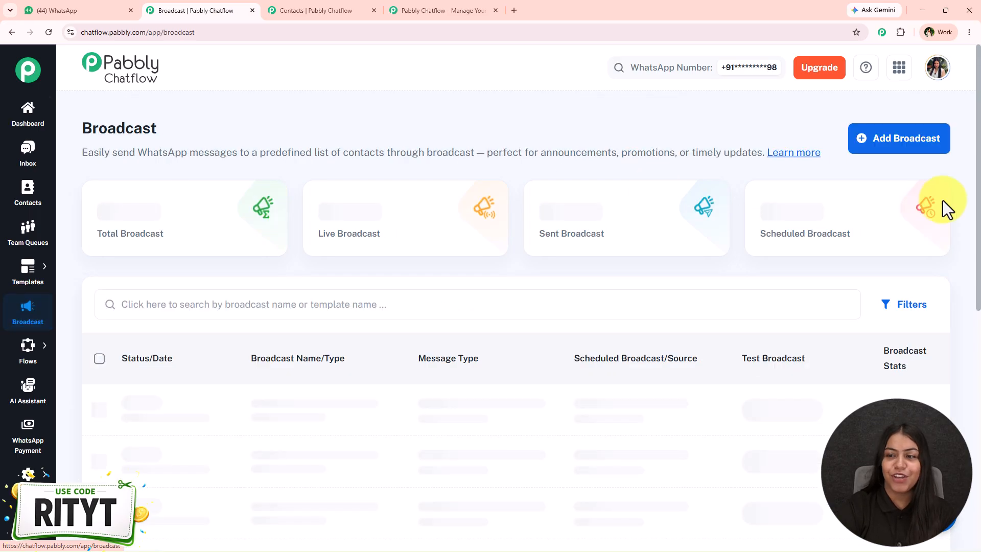
pyautogui.click(899, 141)
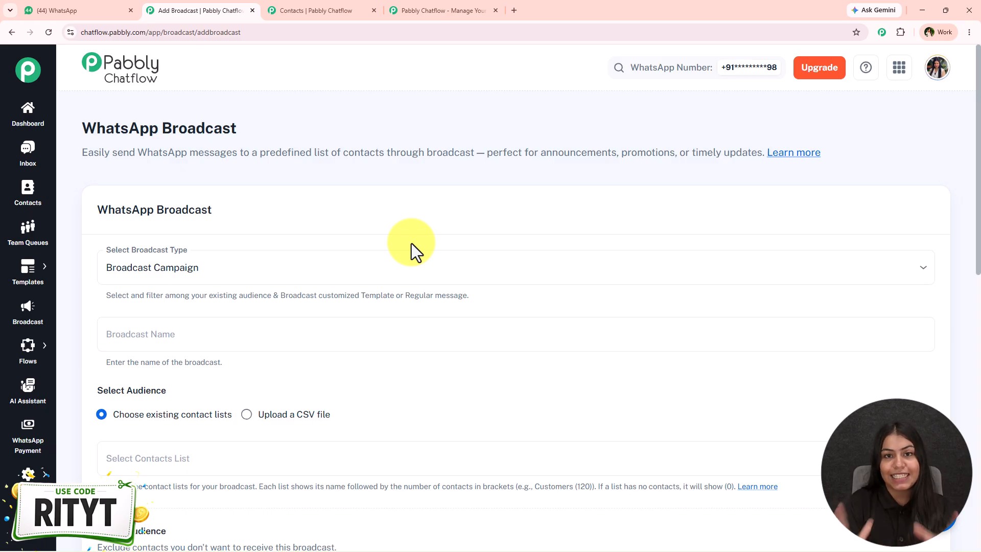
pyautogui.click(132, 343)
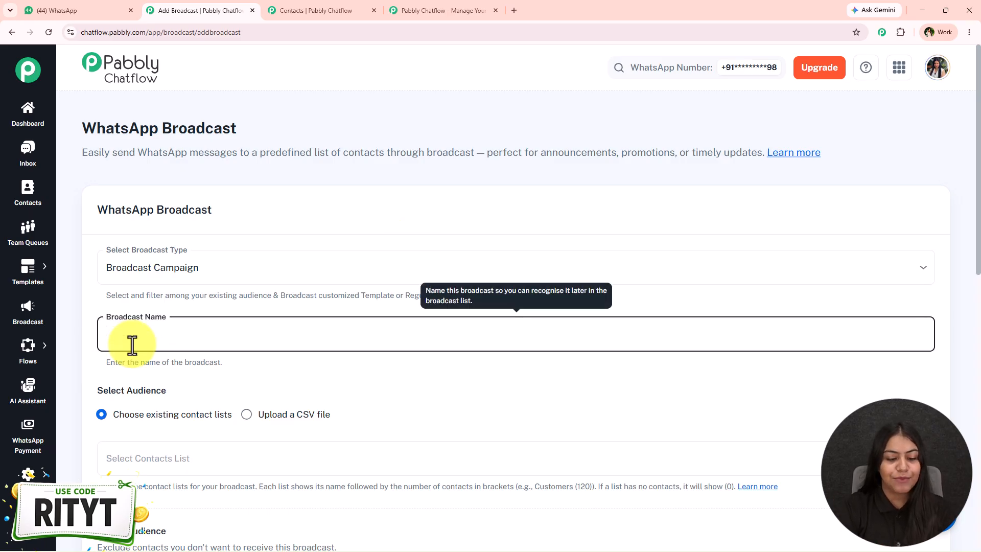
pyautogui.write('FESTIVE OFFER')
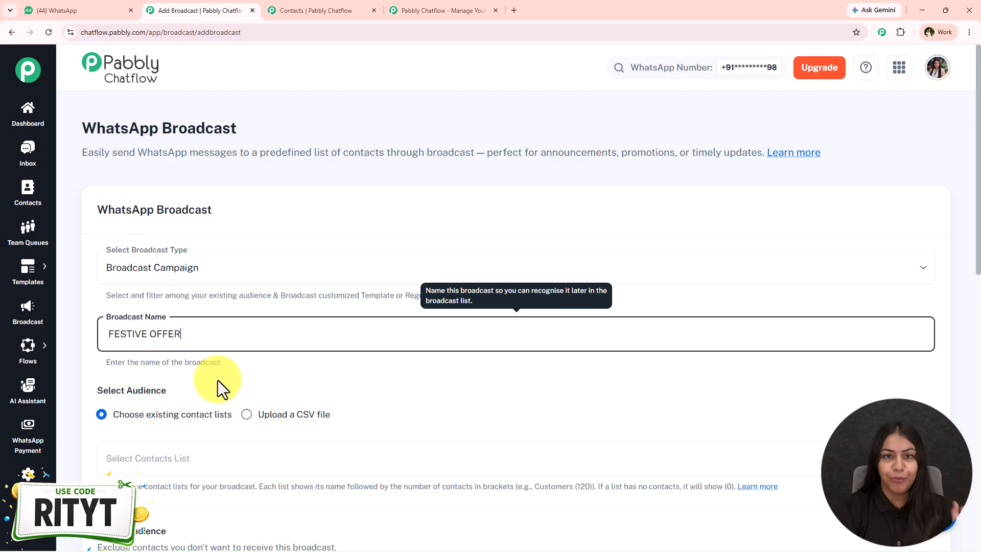
# Set the broadcast audience to existing contact lists and select the Daily Updates list
pyautogui.scroll(-3, 236, 398)
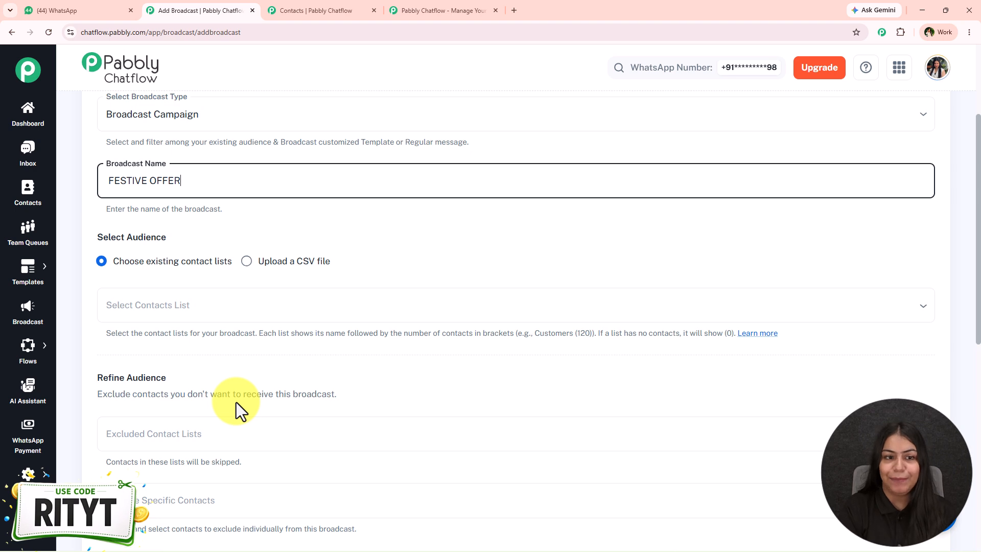
pyautogui.scroll(-2, 259, 390)
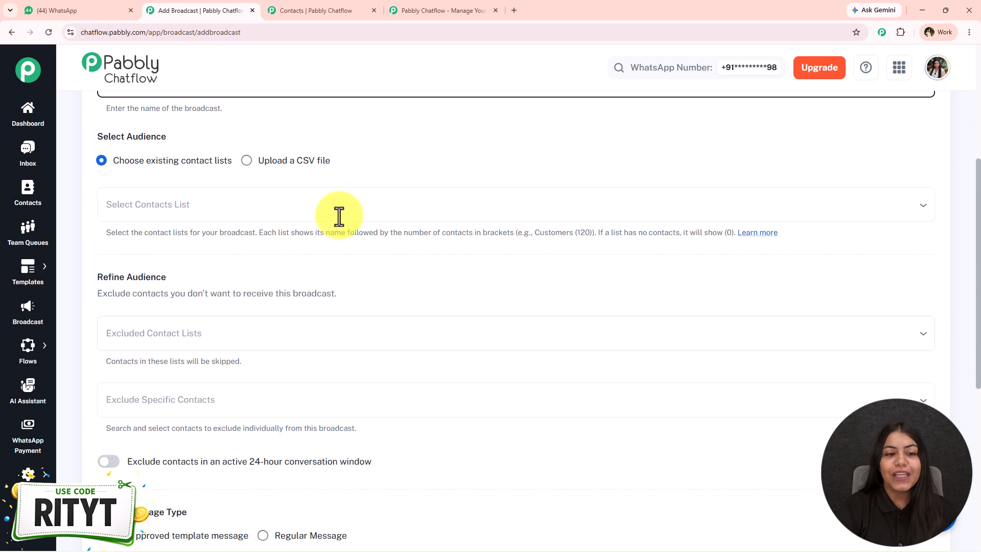
pyautogui.click(247, 162)
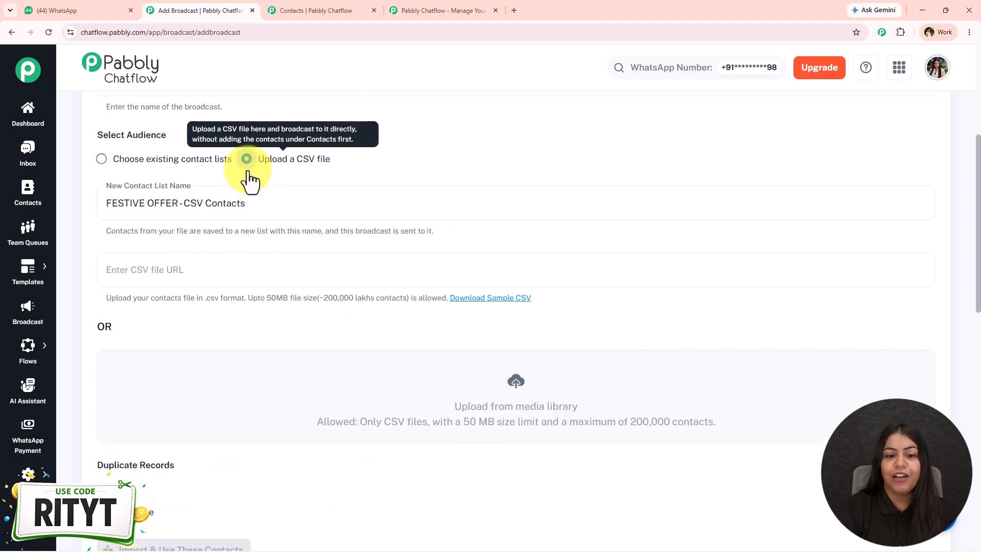
pyautogui.click(105, 160)
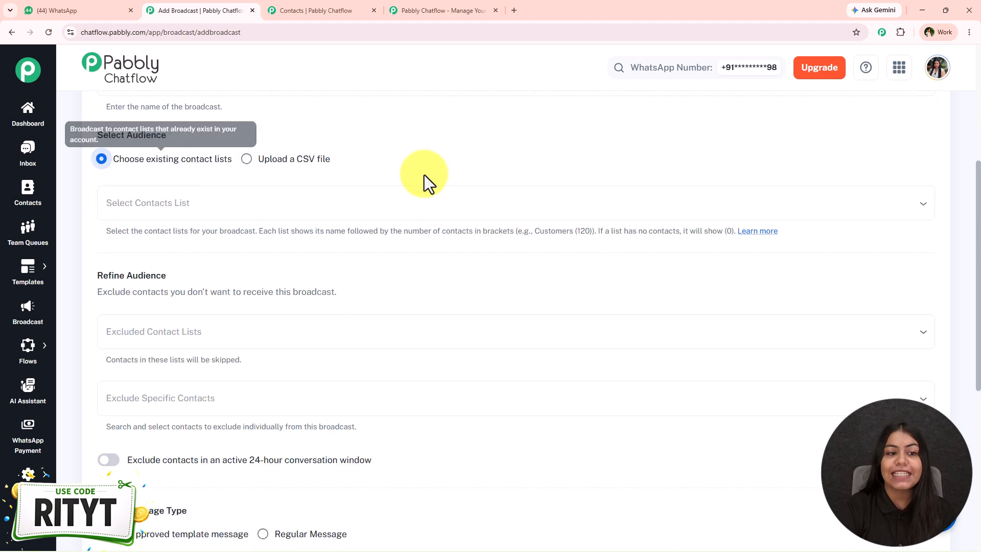
pyautogui.click(705, 200)
pyautogui.scroll(-3, 189, 384)
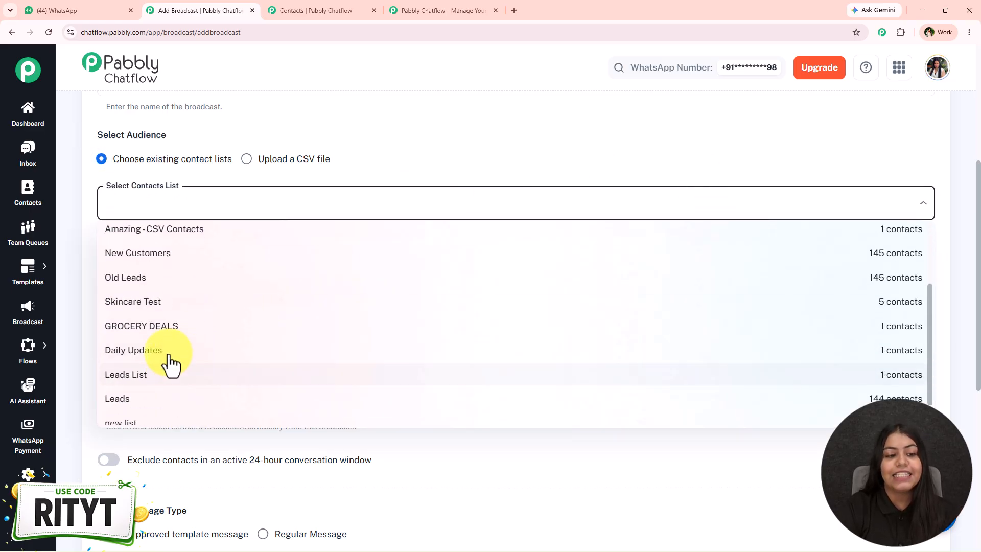
pyautogui.click(168, 351)
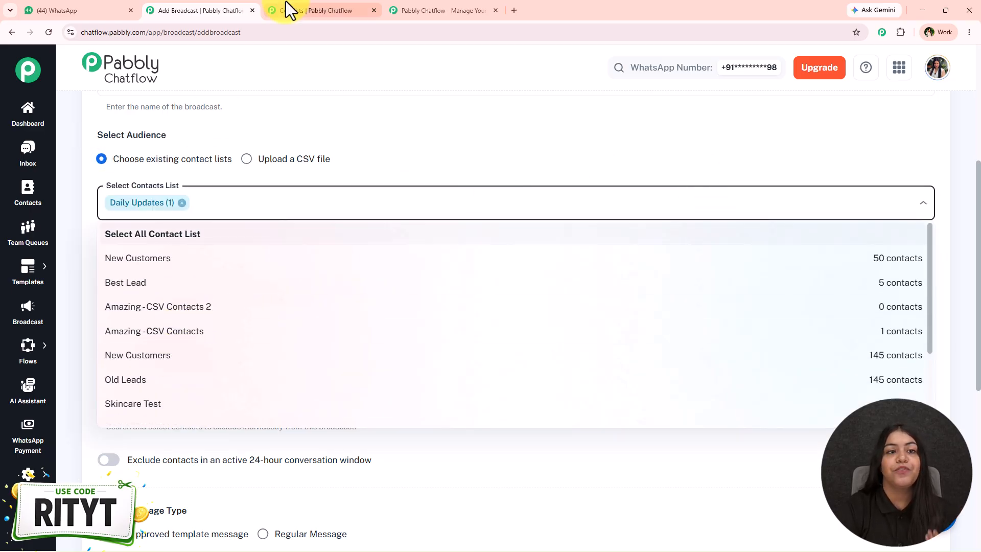
# Exclude both New Customers lists, Best Lead, both Amazing - CSV Contacts lists, Old Leads, Skincare Test and GROCERY DEALS from the broadcast
pyautogui.click(333, 10)
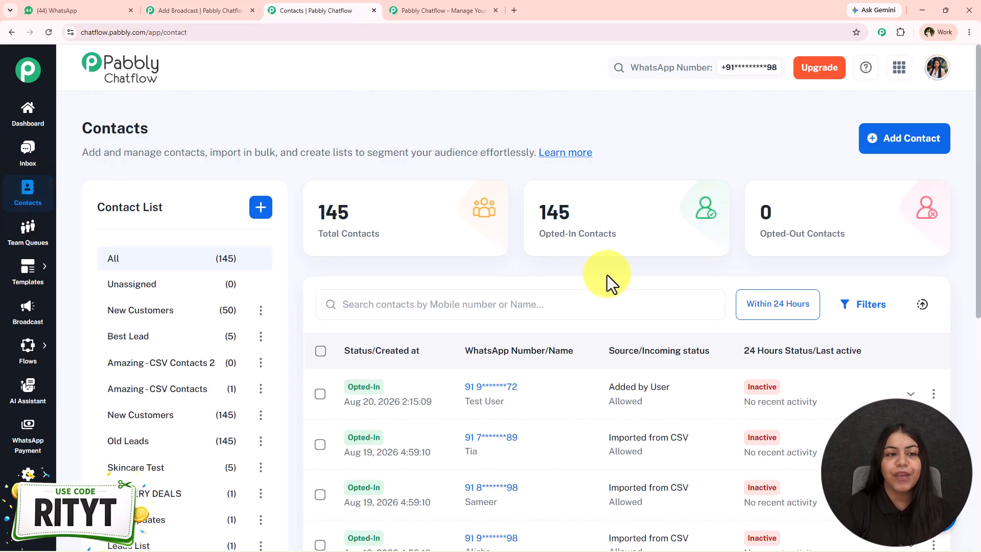
pyautogui.click(214, 10)
pyautogui.scroll(-1, 245, 220)
pyautogui.click(164, 232)
pyautogui.click(189, 265)
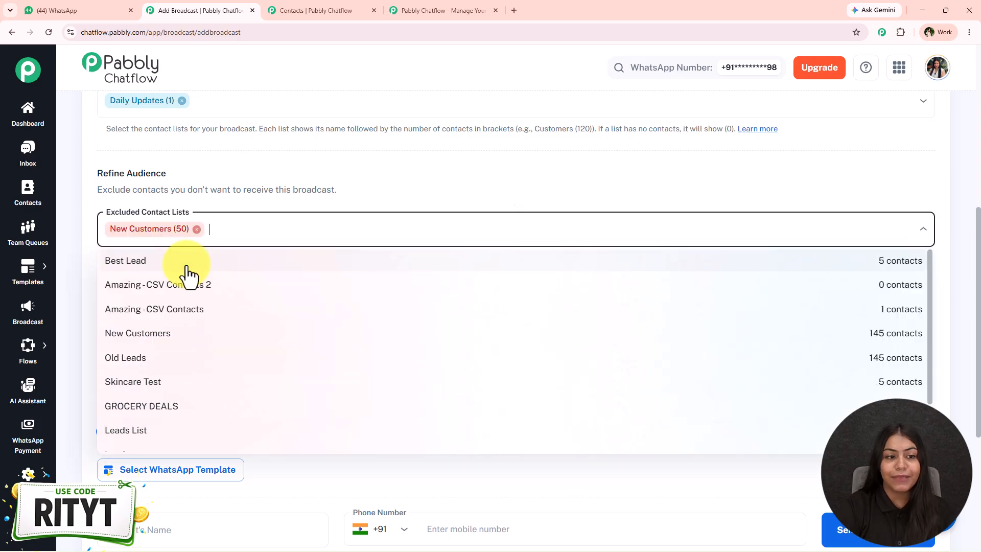
pyautogui.click(188, 271)
pyautogui.click(188, 271)
pyautogui.click(188, 271)
pyautogui.click(188, 271)
pyautogui.click(188, 270)
pyautogui.click(187, 269)
pyautogui.click(187, 266)
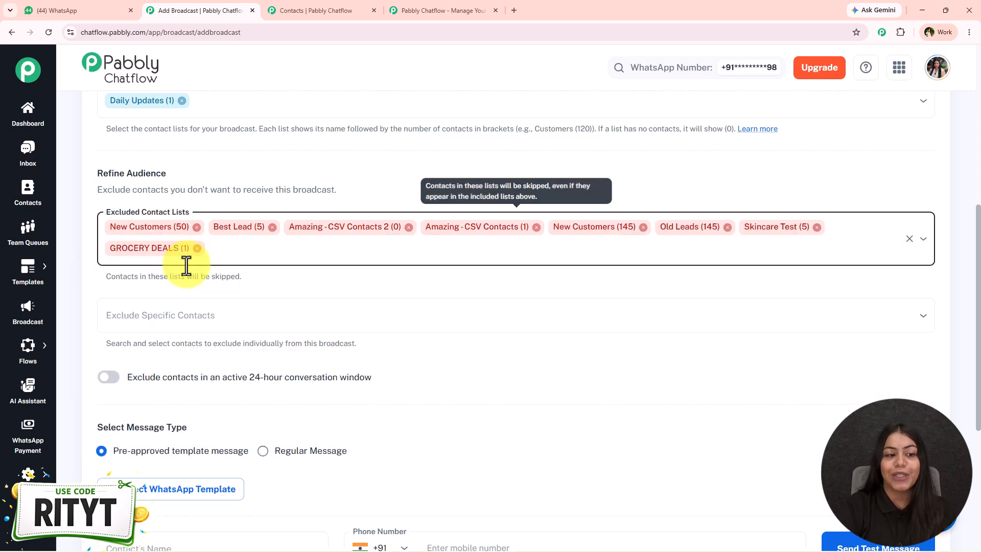
pyautogui.click(312, 206)
# Exclude the first five suggested individual contacts from the broadcast
pyautogui.scroll(-2, 404, 250)
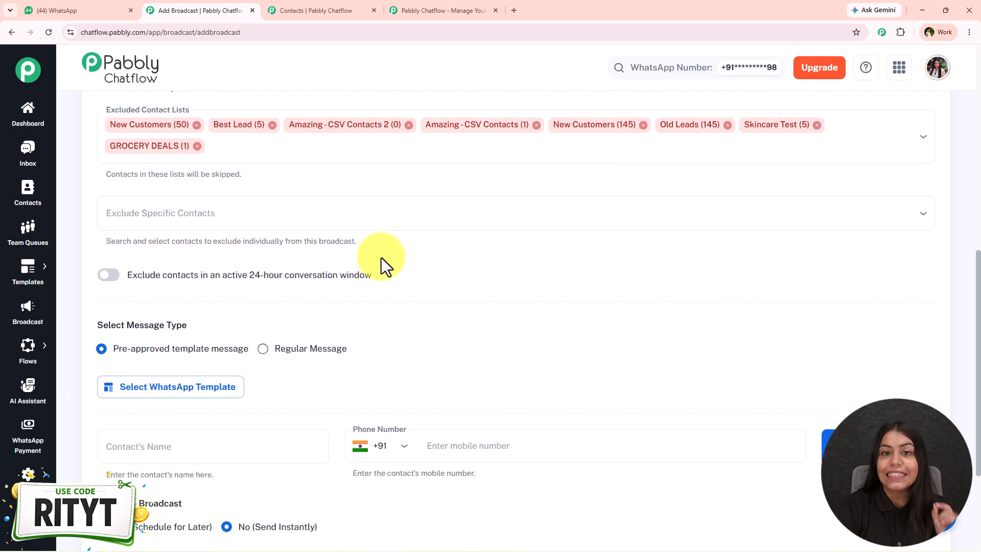
pyautogui.click(353, 217)
pyautogui.click(318, 263)
pyautogui.click(317, 262)
pyautogui.click(317, 263)
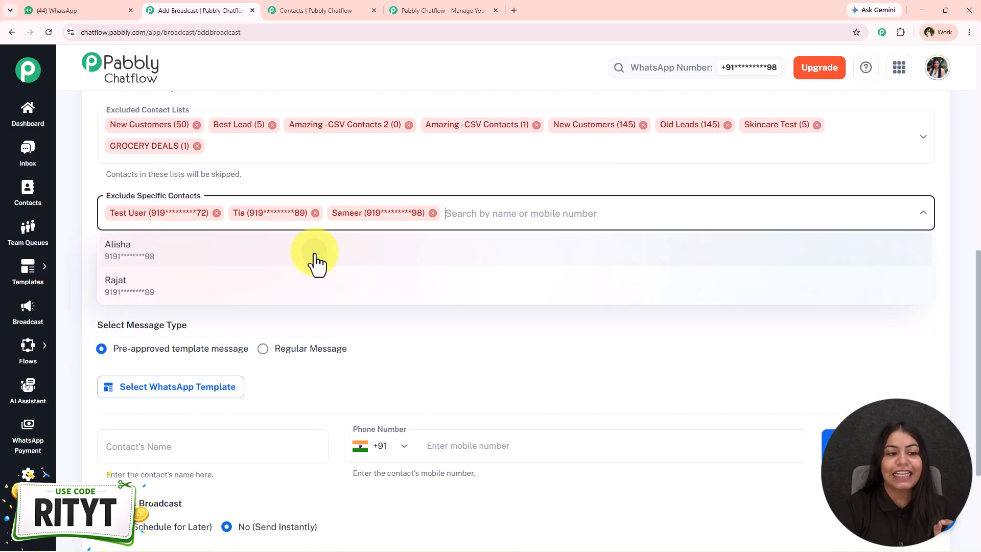
pyautogui.click(317, 262)
pyautogui.click(317, 262)
pyautogui.click(494, 197)
# Enable the exclusion of contacts in an active 24-hour conversation window
pyautogui.scroll(-2, 485, 241)
pyautogui.moveTo(106, 238)
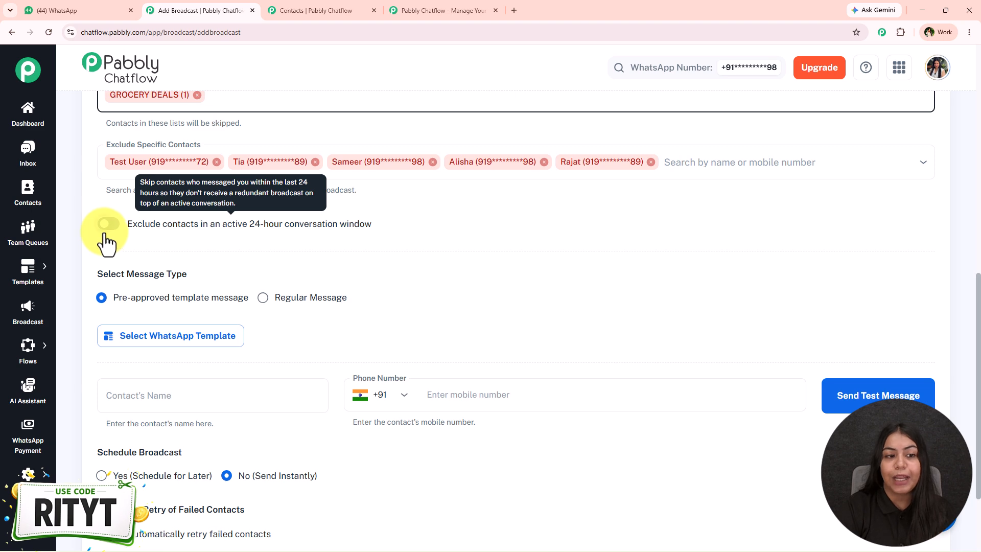
pyautogui.click(105, 226)
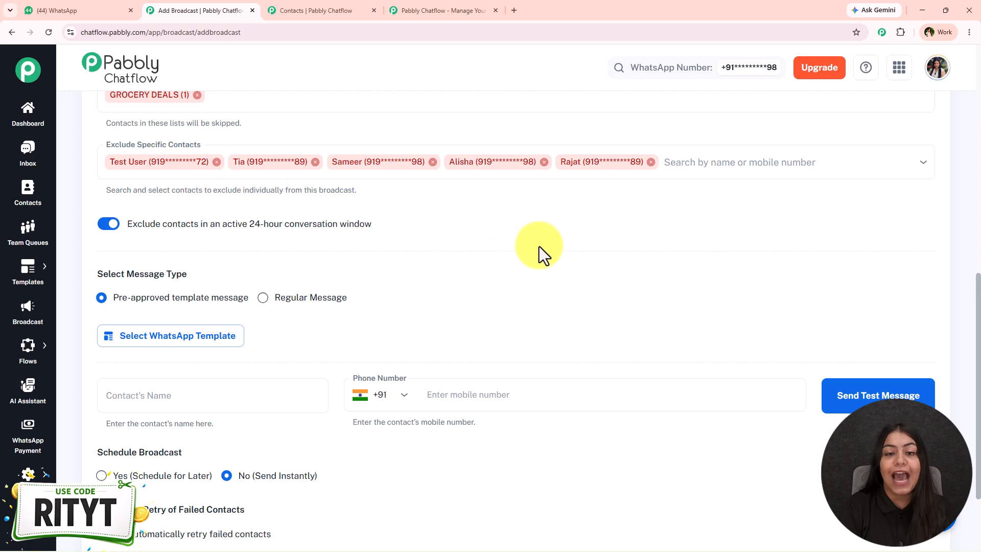
# Review the approved message templates on the Templates page and in the broadcast's template picker, then close the picker
pyautogui.scroll(-2, 538, 246)
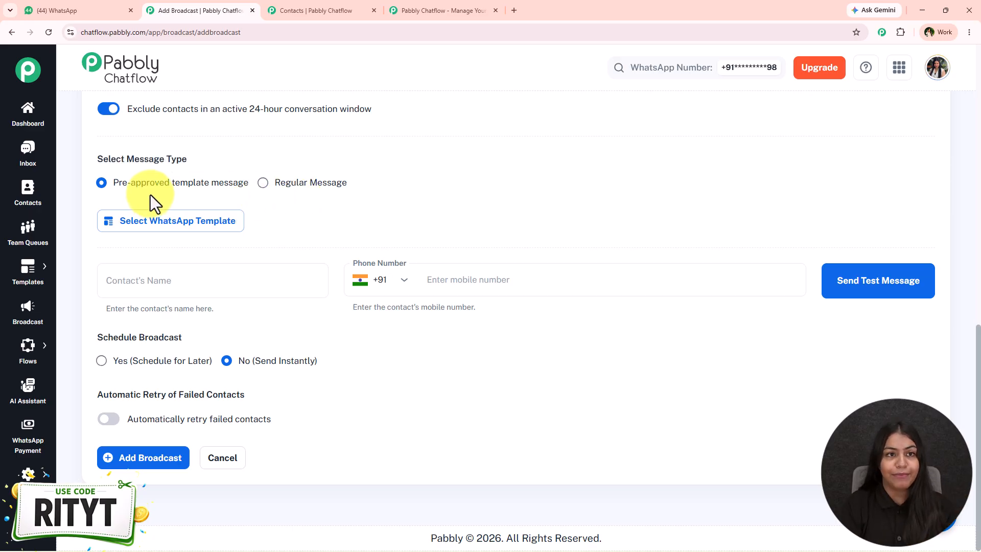
pyautogui.click(327, 10)
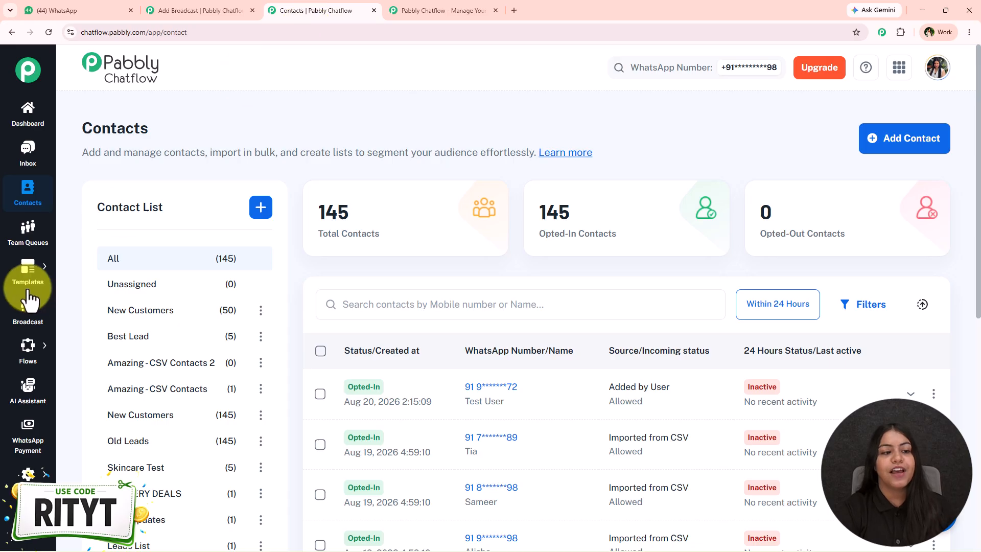
pyautogui.moveTo(29, 288)
pyautogui.click(112, 265)
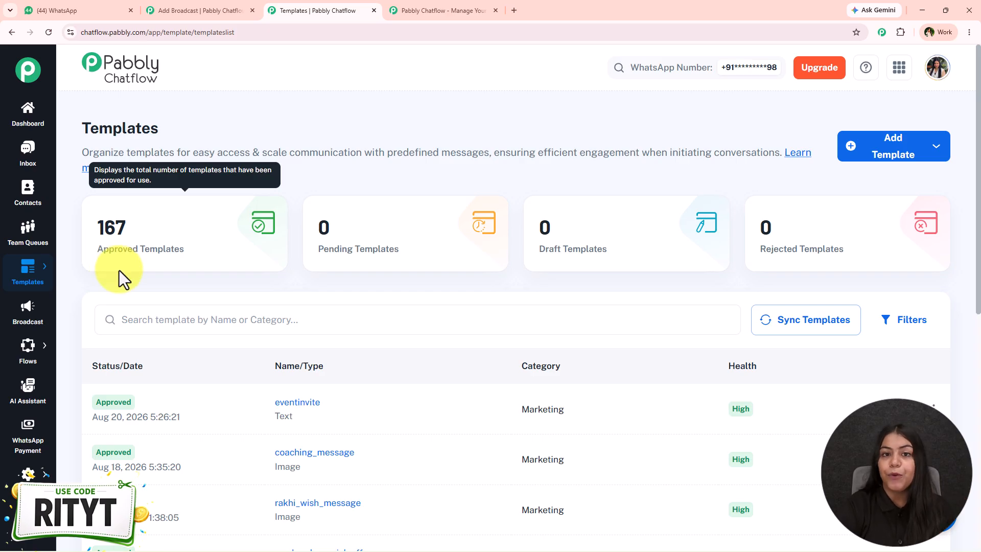
pyautogui.click(189, 11)
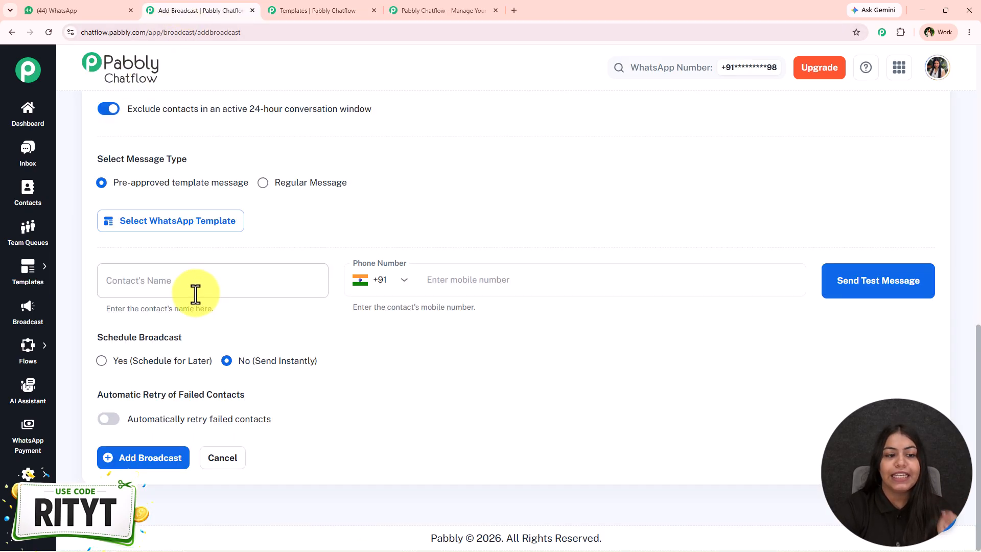
pyautogui.click(182, 229)
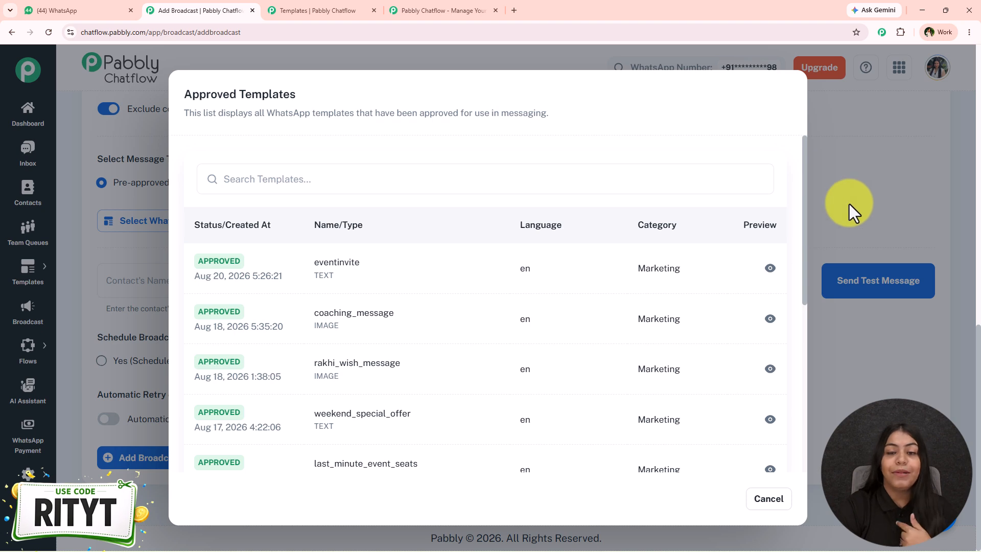
pyautogui.click(849, 204)
# Switch the broadcast to a Regular Message with Text as the message type
pyautogui.click(262, 185)
pyautogui.scroll(-1, 274, 203)
pyautogui.scroll(-1, 273, 203)
pyautogui.click(272, 146)
pyautogui.click(271, 166)
# Copy the festive offer message from the WhatsApp chat and paste it as the broadcast's message content
pyautogui.click(273, 204)
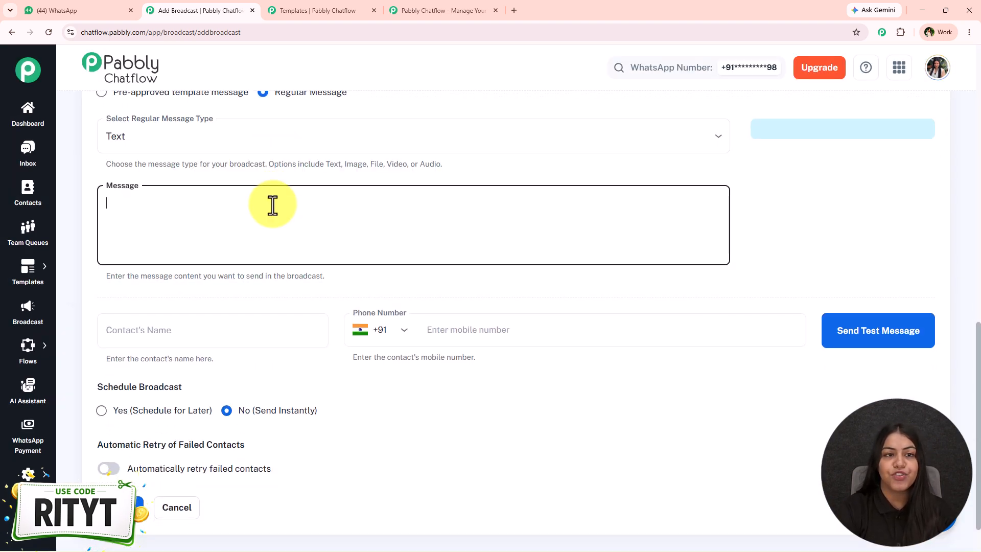
pyautogui.click(105, 9)
pyautogui.moveTo(358, 379); pyautogui.dragTo(576, 490)
pyautogui.hotkey('ctrl', 'c')
pyautogui.click(200, 10)
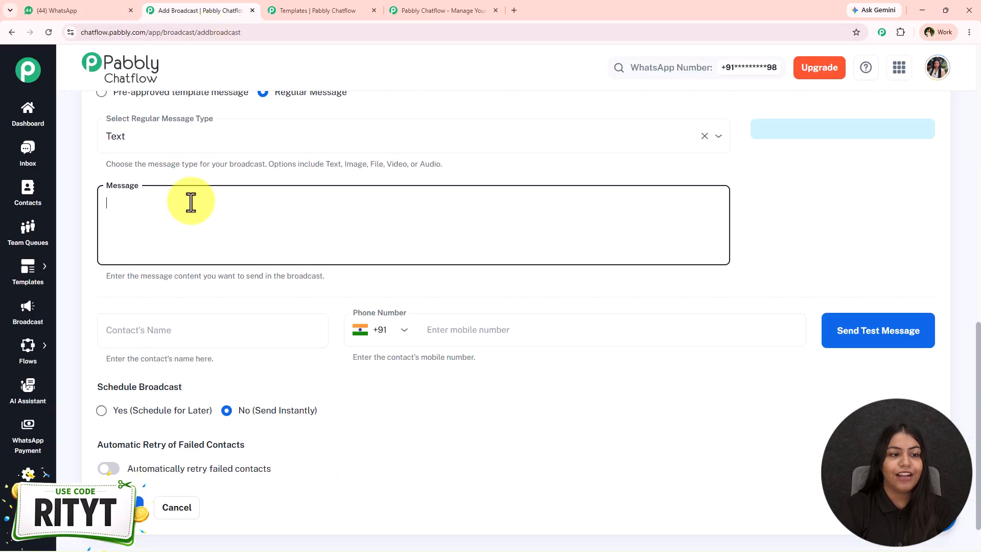
pyautogui.hotkey('ctrl', 'v')
# Wrap "FESTIVE OFFER" and "Visit our store or order on WhatsApp!" in asterisks in the broadcast message to format them as bold
pyautogui.click(181, 204)
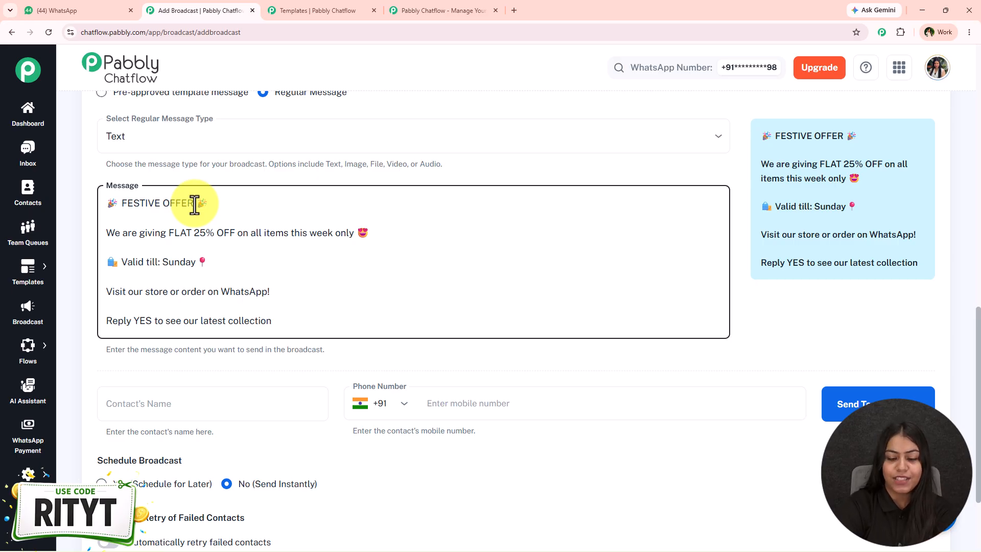
pyautogui.write('*')
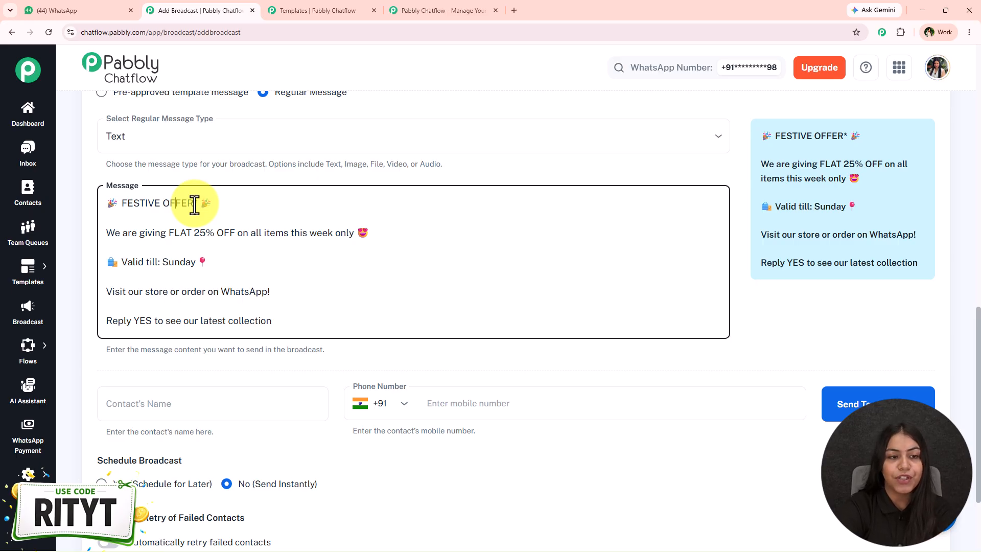
pyautogui.write('*')
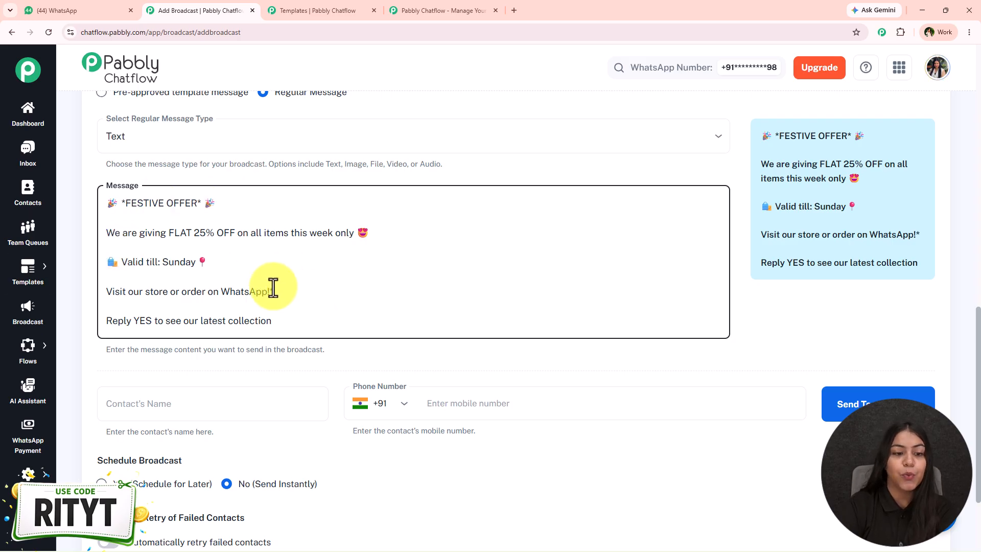
pyautogui.write('*')
pyautogui.click(107, 293)
pyautogui.write('*')
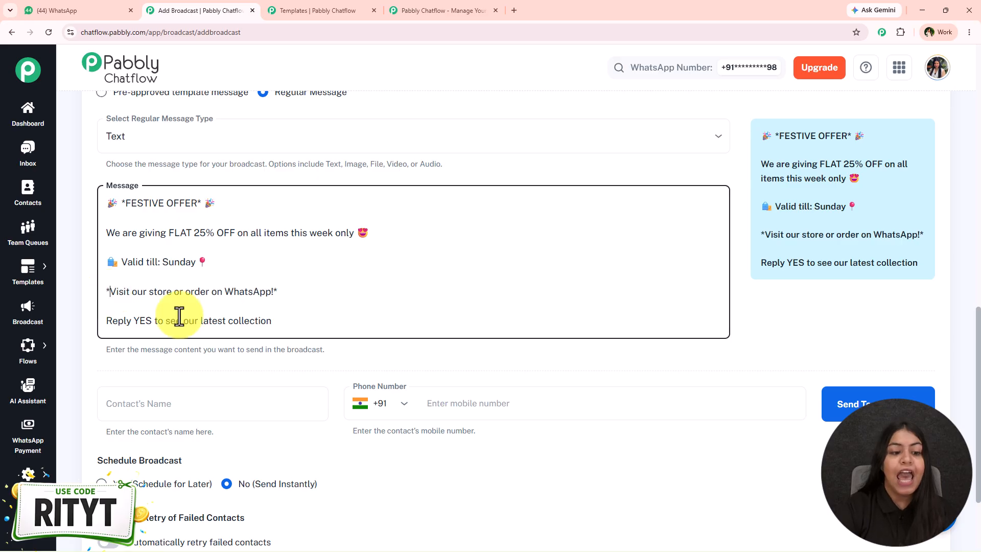
# Send a test message of the broadcast with Test as the contact's name and the recipient's mobile number filled in
pyautogui.scroll(-3, 274, 390)
pyautogui.click(227, 284)
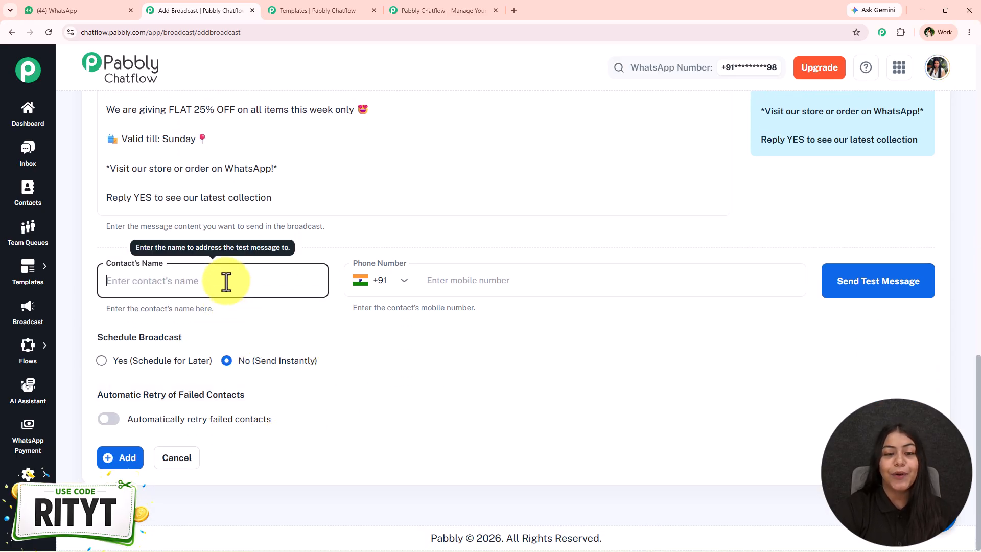
pyautogui.click(620, 276)
pyautogui.click(622, 326)
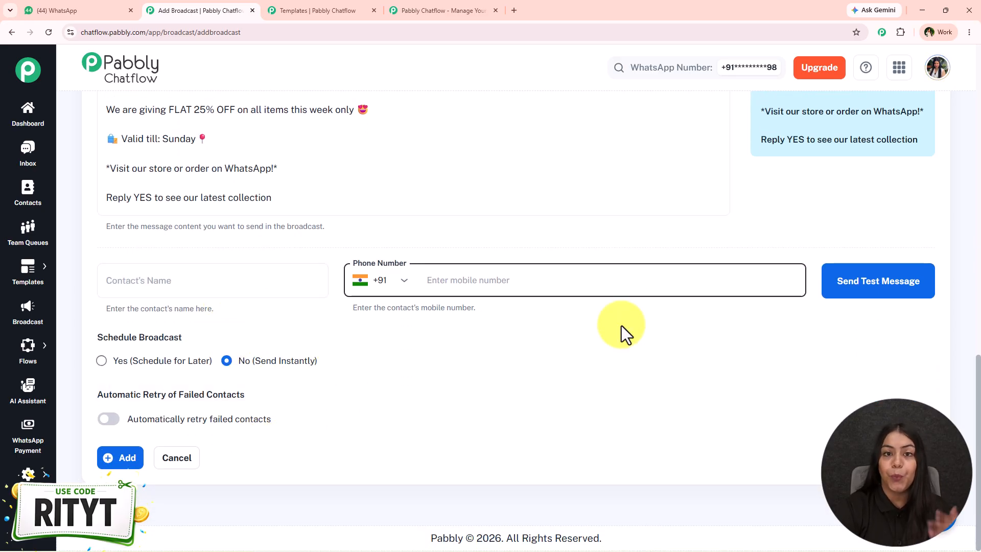
pyautogui.click(189, 281)
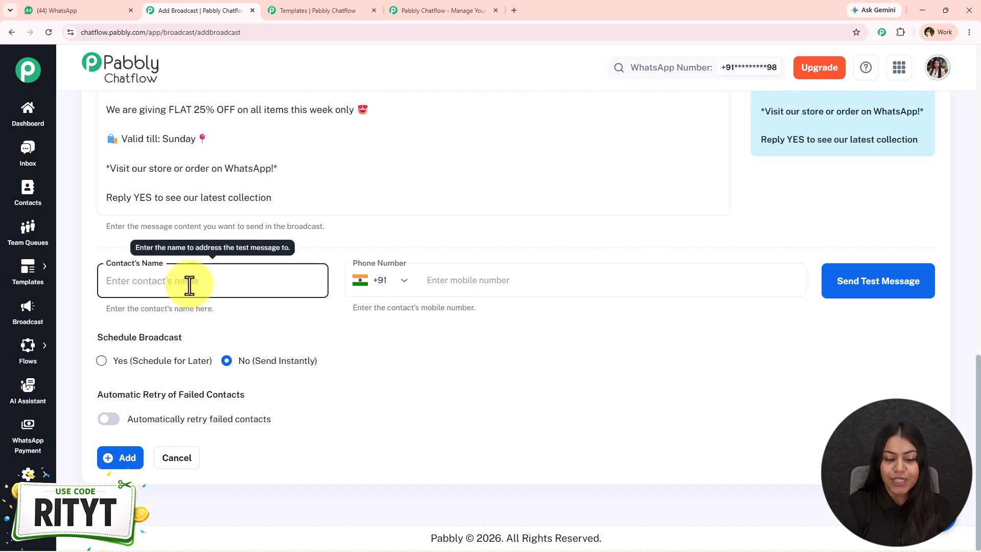
pyautogui.write('Test')
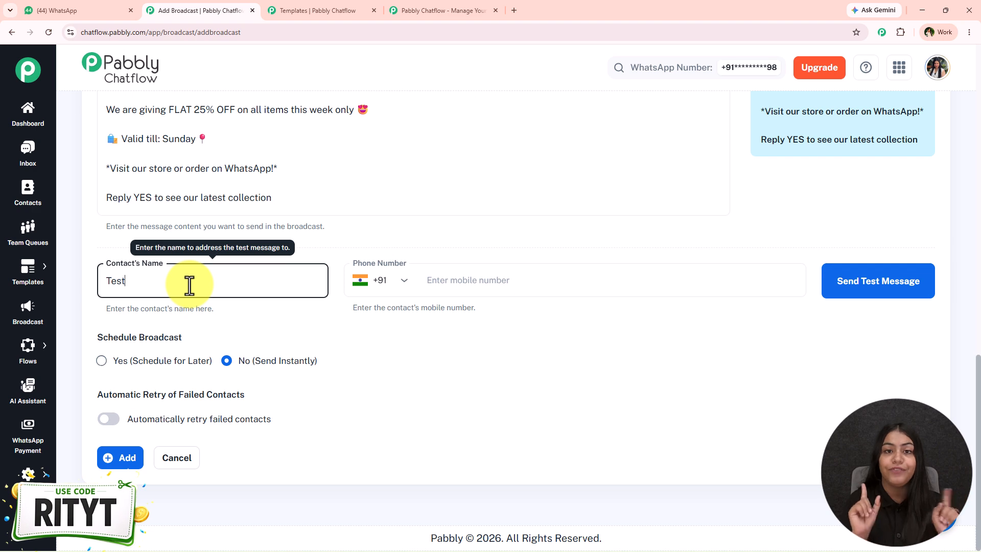
pyautogui.click(527, 276)
pyautogui.write('9')
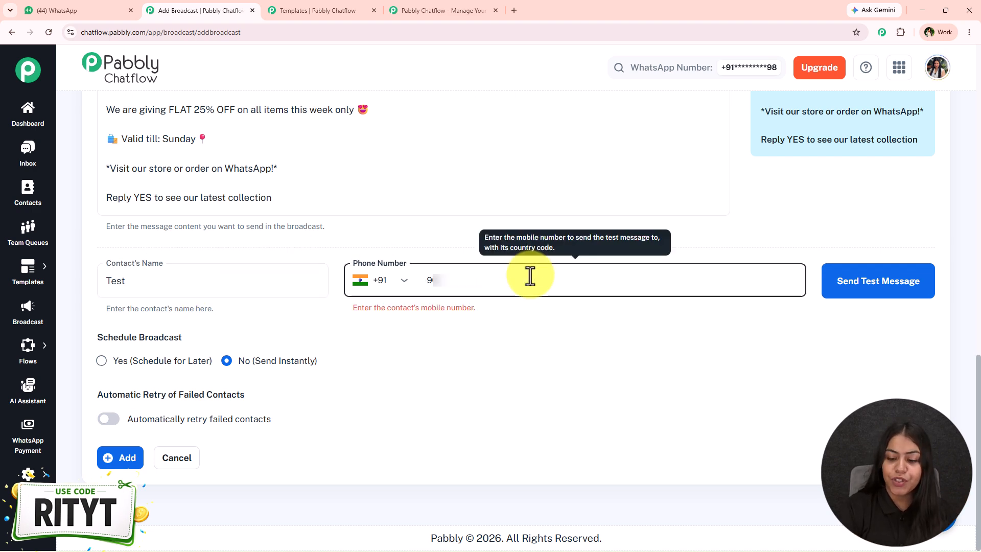
pyautogui.write('87654')
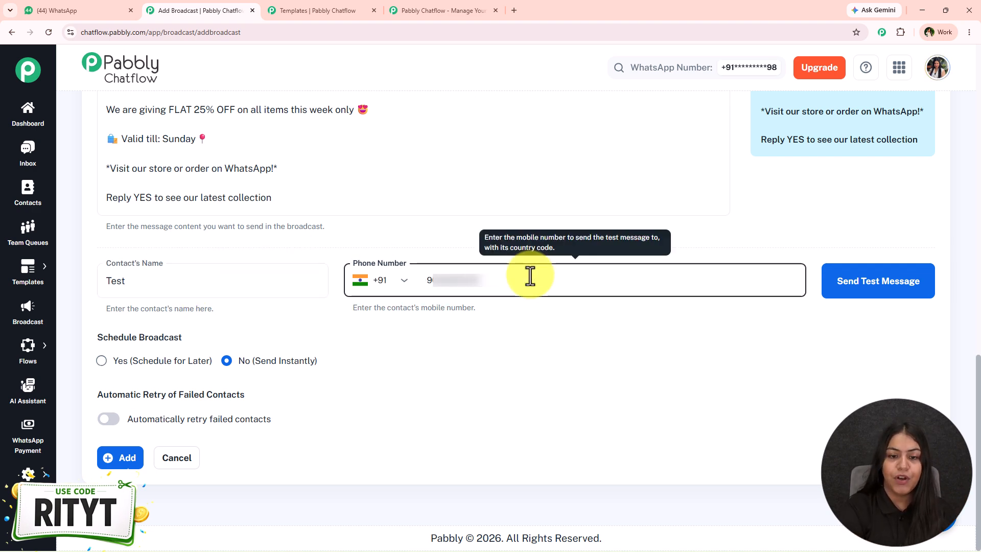
pyautogui.write('0')
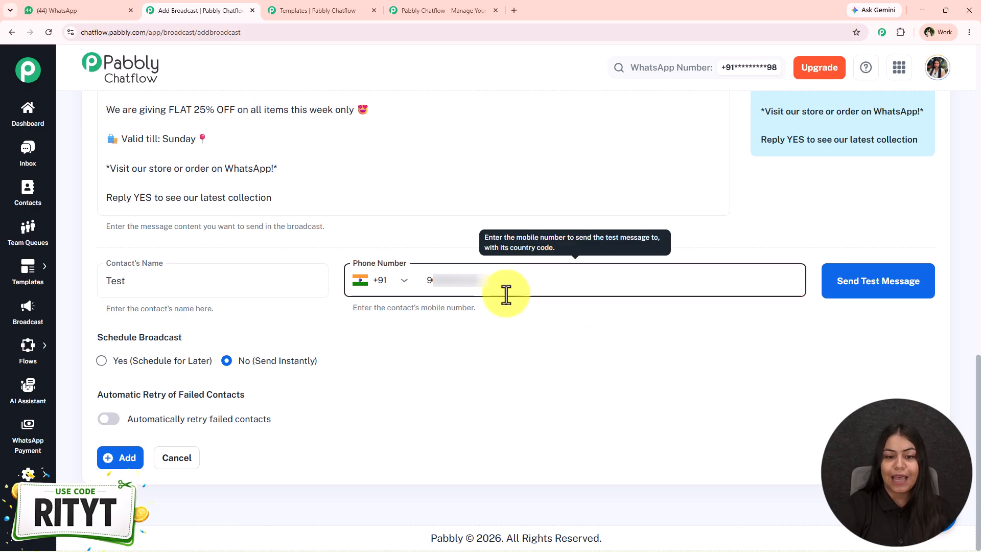
pyautogui.click(887, 284)
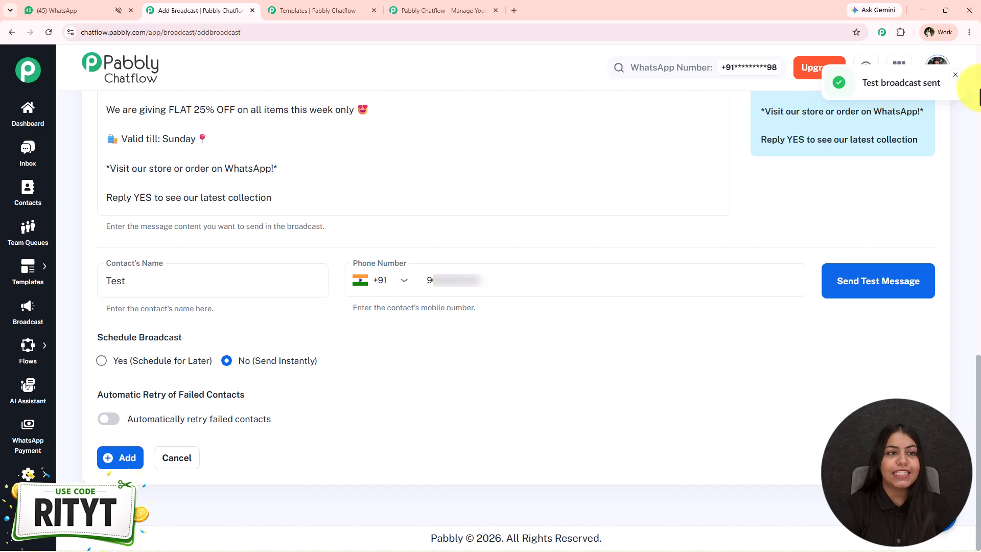
# Check the received test message and its bold formatting in the WhatsApp chat, then return to the broadcast form and dismiss the notification
pyautogui.click(56, 9)
pyautogui.click(774, 438)
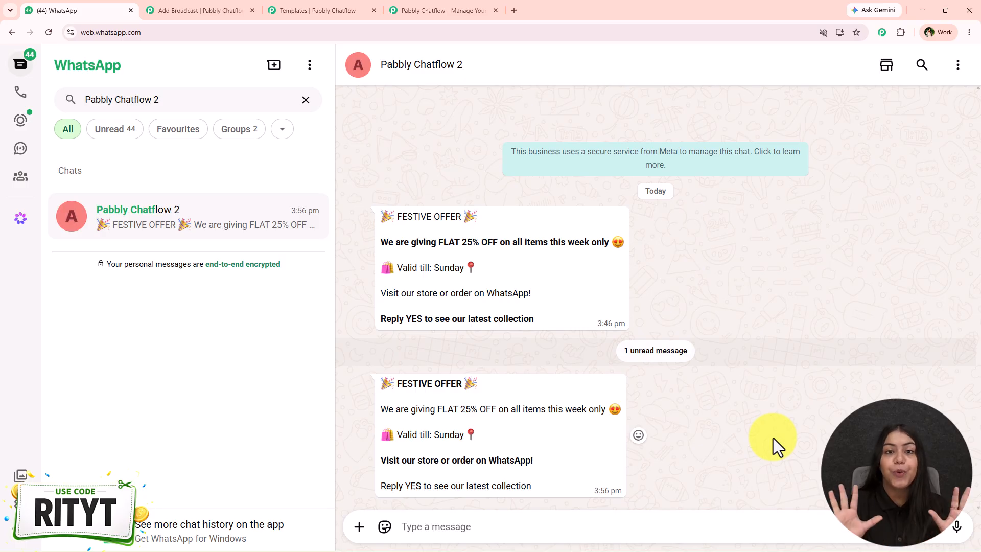
pyautogui.click(216, 9)
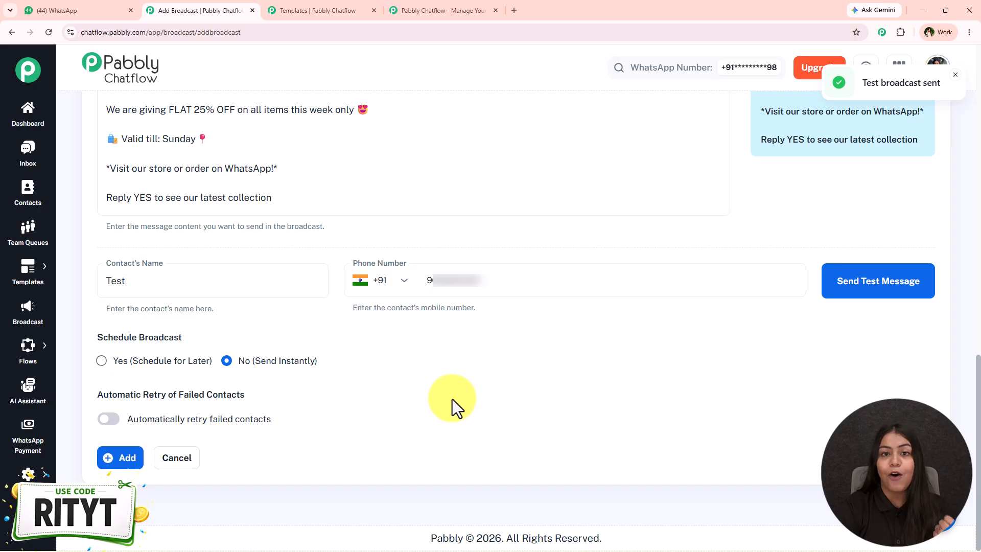
pyautogui.click(957, 75)
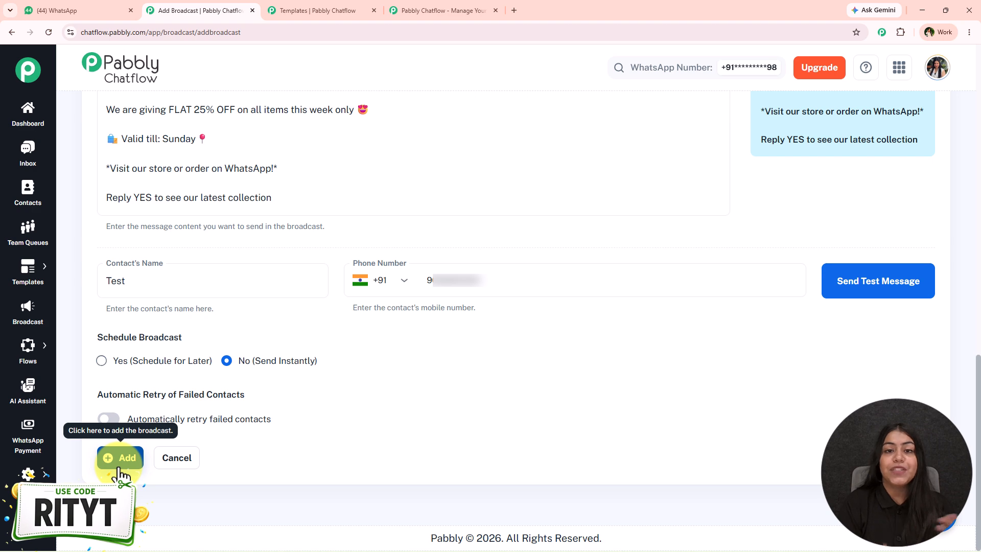
# Schedule the broadcast for later, setting the date and time to 08/25/2026 03:00 PM
pyautogui.click(101, 361)
pyautogui.click(922, 403)
pyautogui.click(174, 290)
pyautogui.click(356, 132)
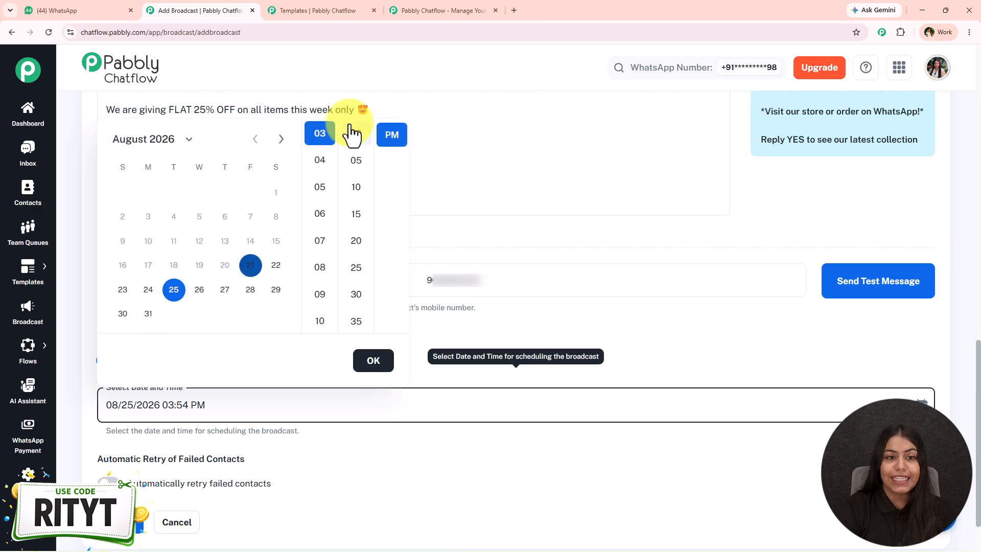
pyautogui.click(373, 361)
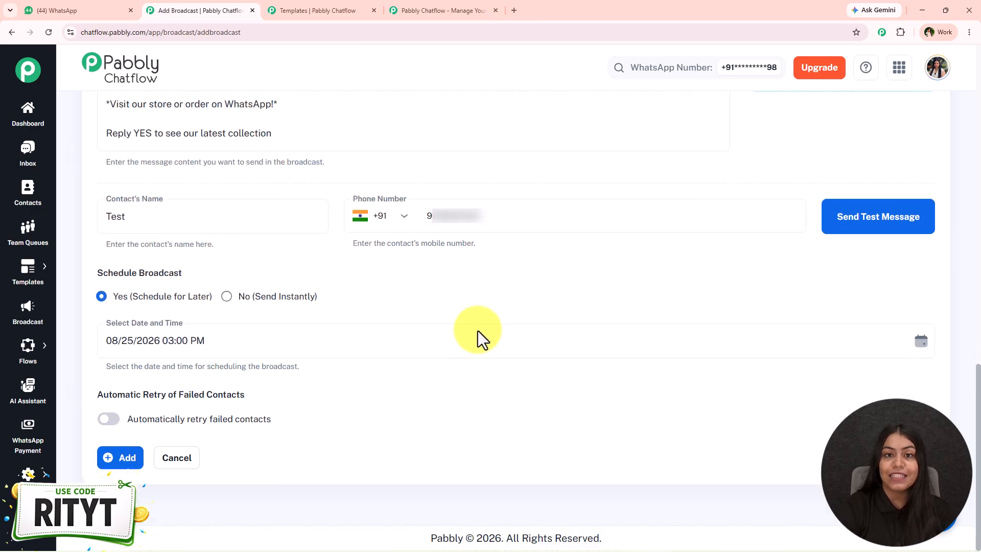
# Enable automatic retry of failed contacts, then add the scheduled broadcast and confirm its creation
pyautogui.moveTo(95, 394); pyautogui.dragTo(250, 394)
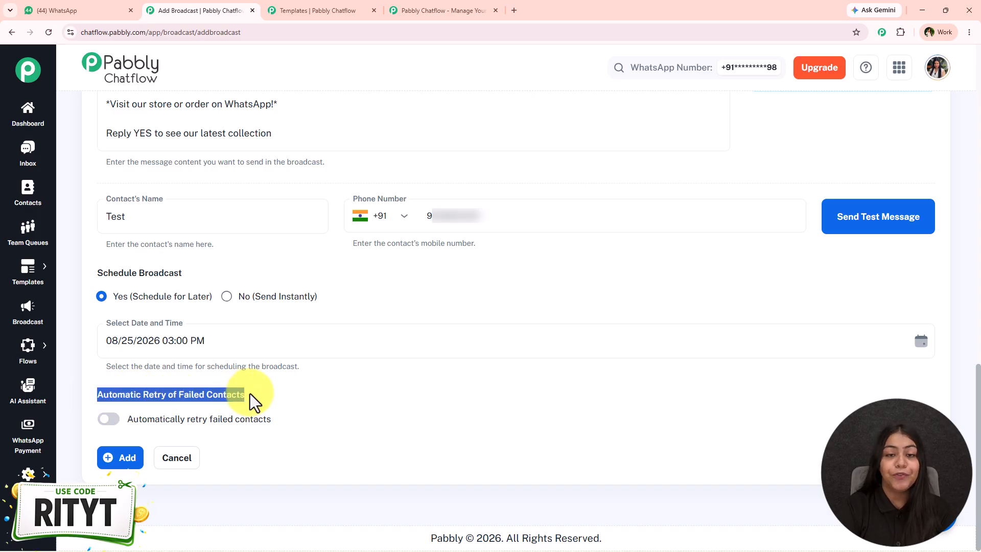
pyautogui.click(352, 386)
pyautogui.click(102, 419)
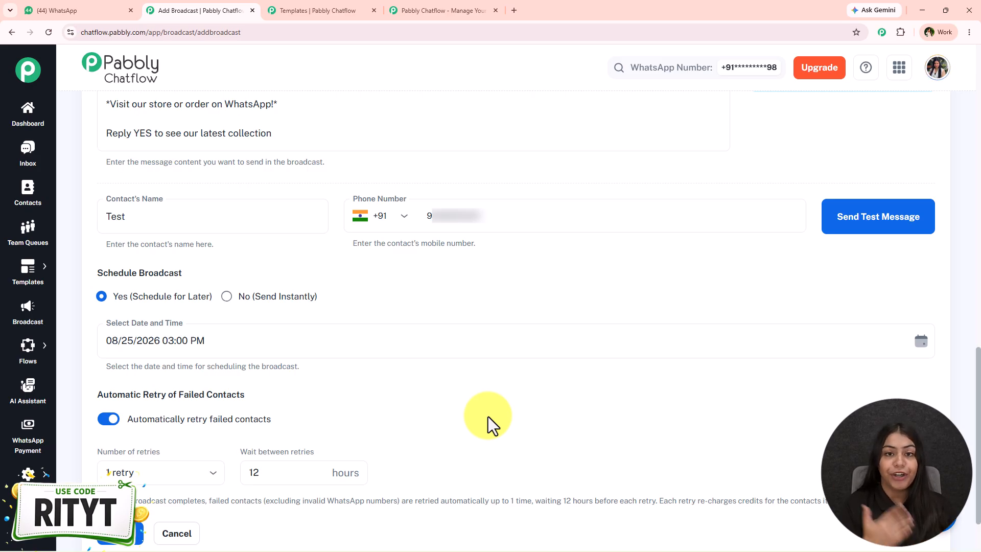
pyautogui.scroll(-1, 489, 416)
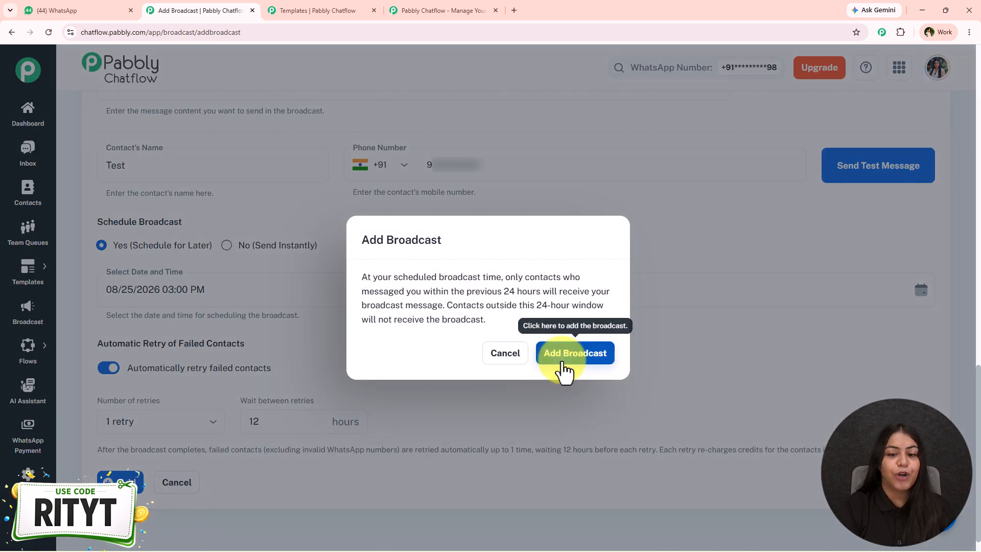
pyautogui.click(563, 364)
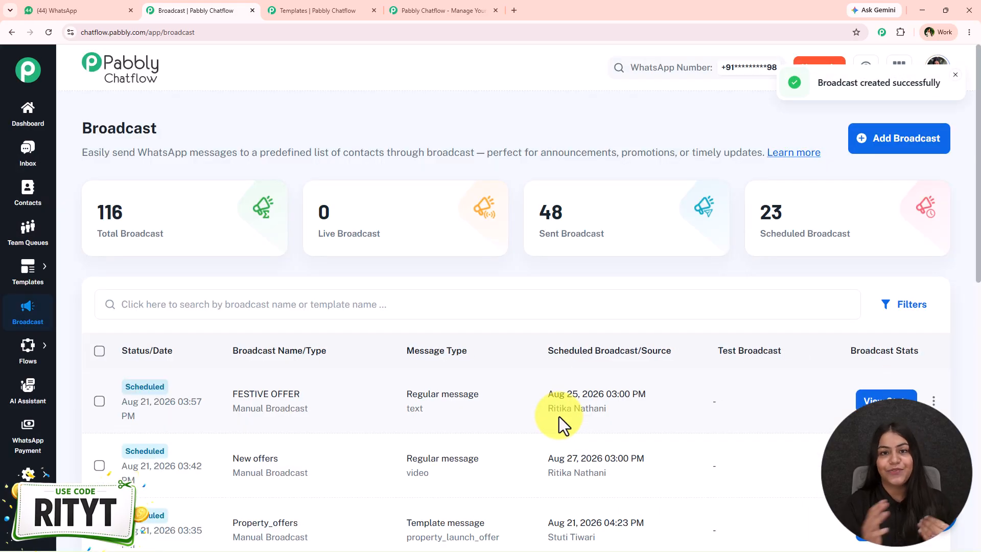
# Review the delivery statistics in the FESTIVE OFFER broadcast's report, then close the report
pyautogui.click(888, 393)
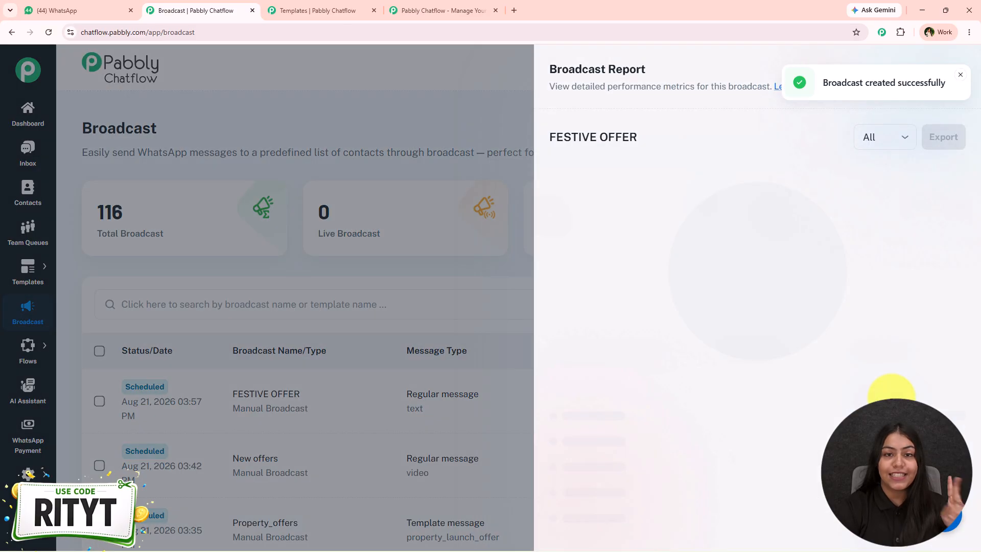
pyautogui.scroll(-2, 869, 384)
pyautogui.scroll(-2, 869, 384)
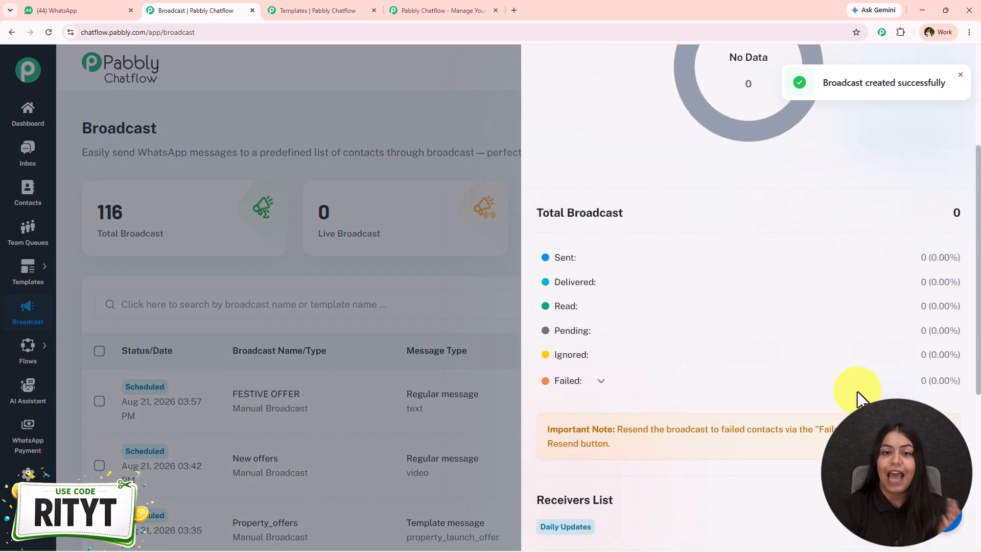
pyautogui.press('Escape')
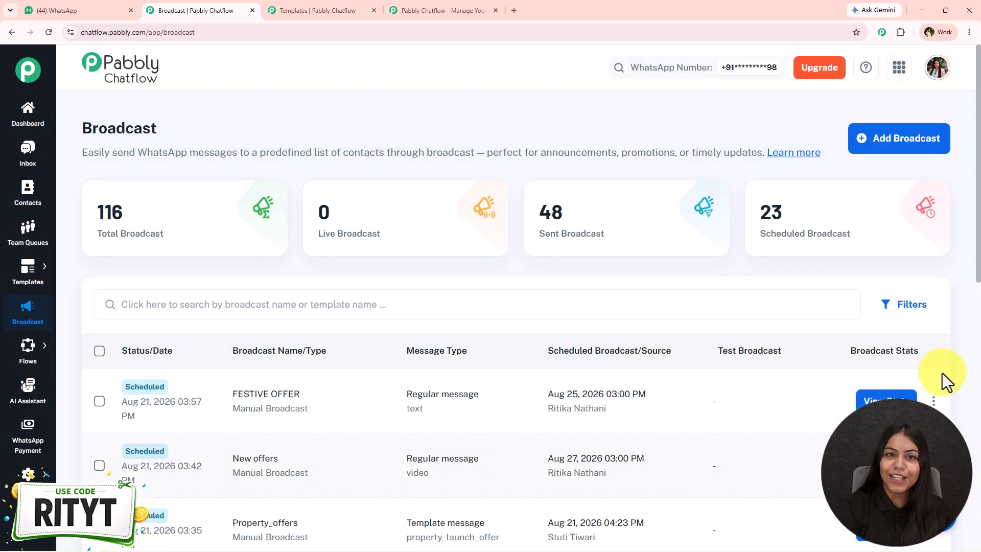
# View the Pabbly Chatflow website and the broadcast list, then switch to the WhatsApp chat showing the festive offer messages
pyautogui.click(410, 2)
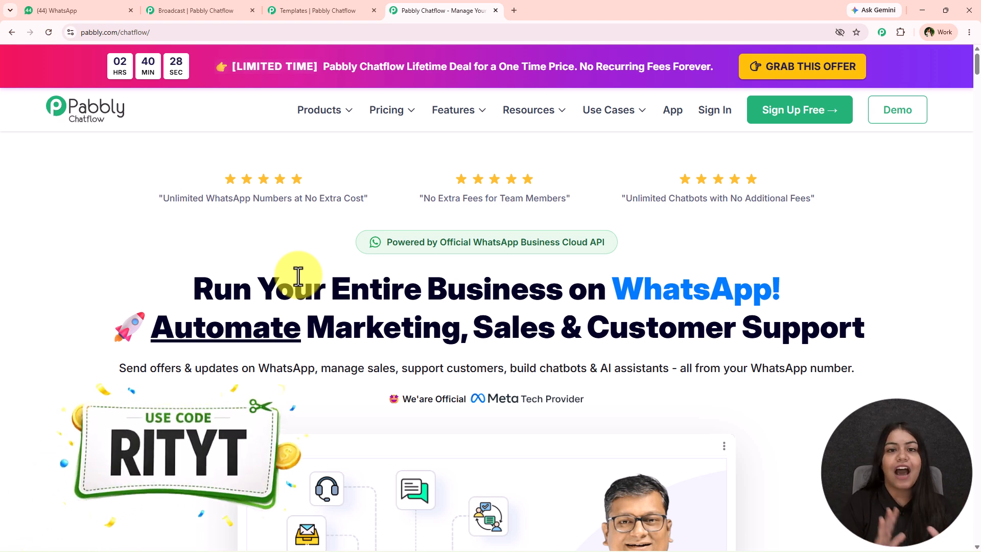
pyautogui.click(159, 10)
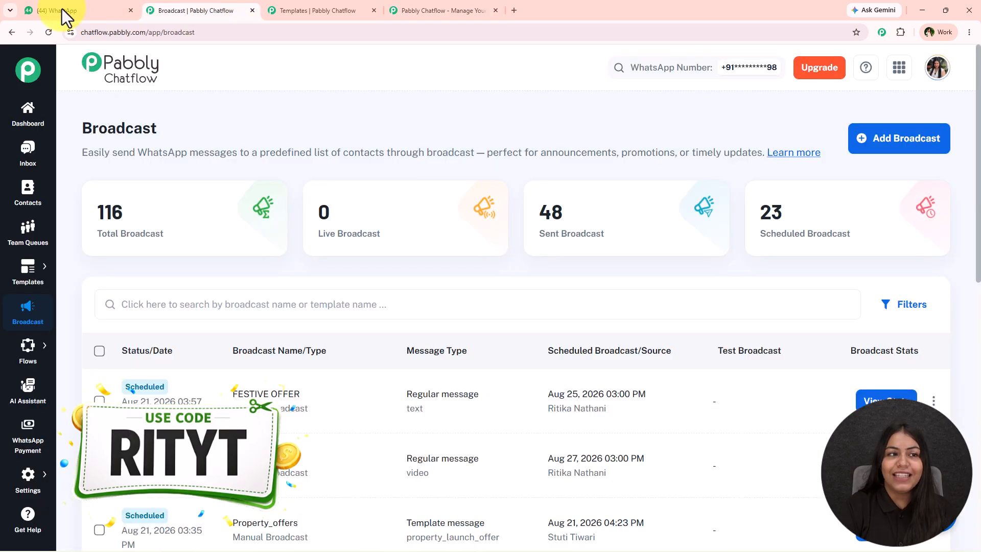
pyautogui.click(68, 12)
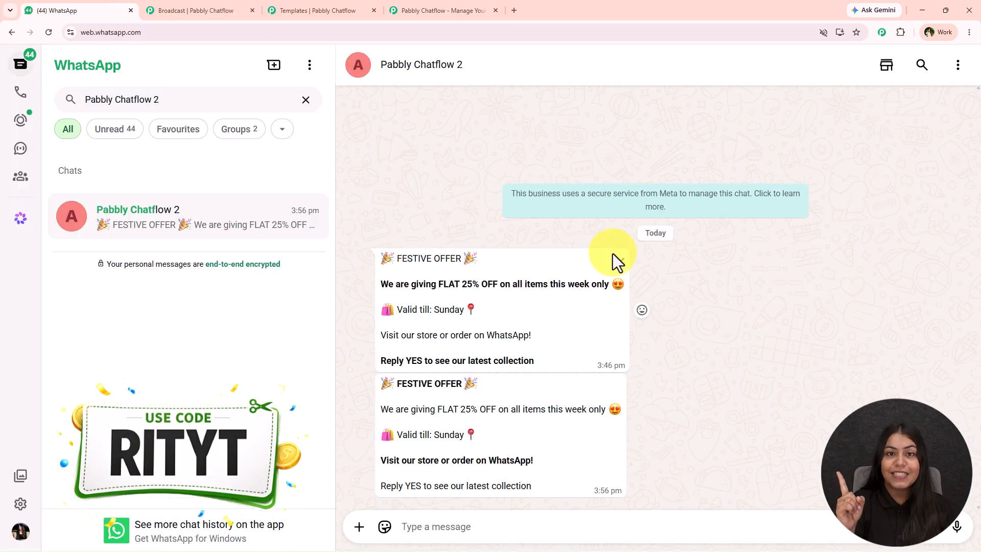